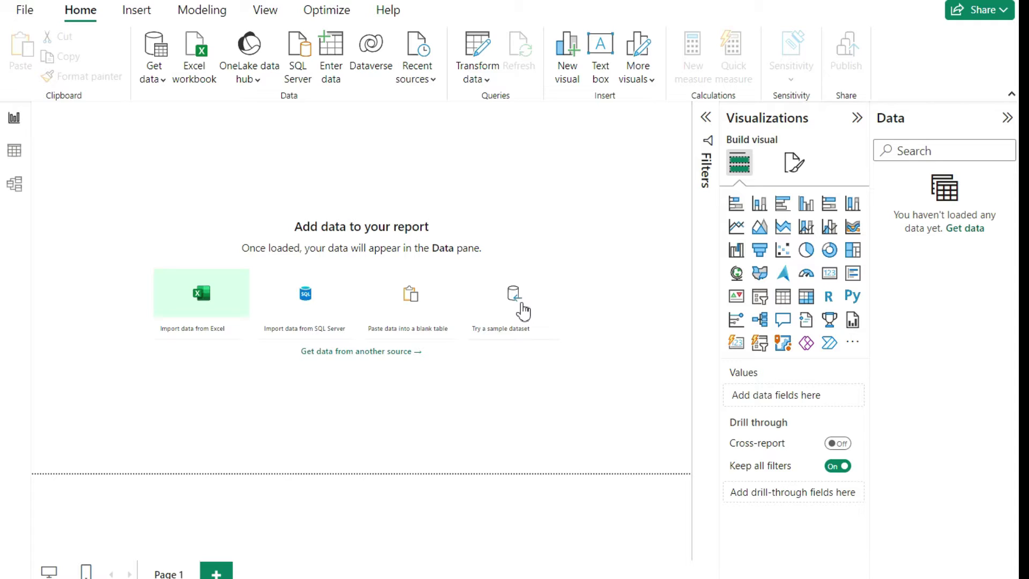
# Import Table1 from the Excel workbook Book1.xlsx and load it into the report.
pyautogui.click(196, 295)
pyautogui.click(187, 109)
pyautogui.click(374, 341)
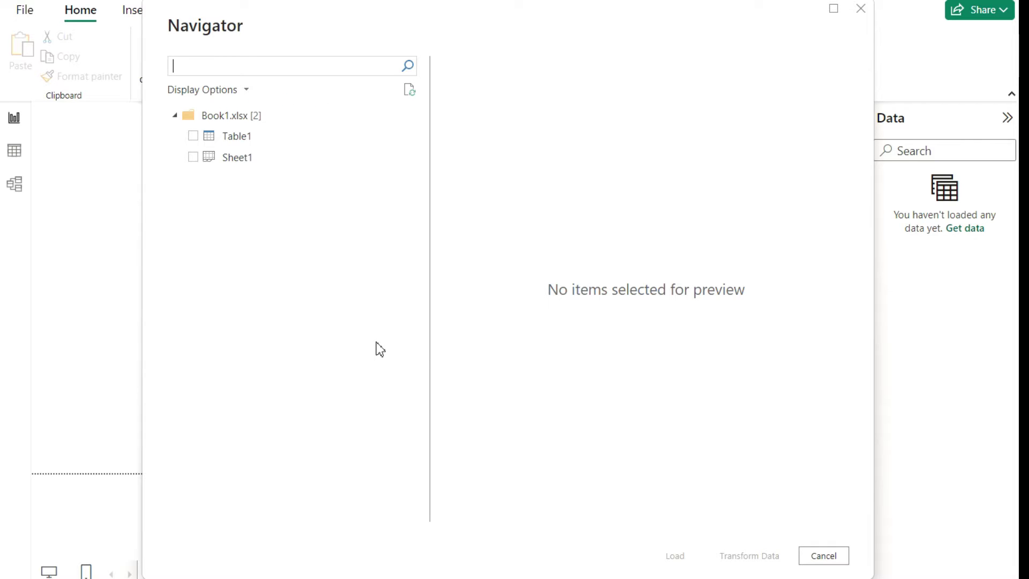
pyautogui.click(265, 156)
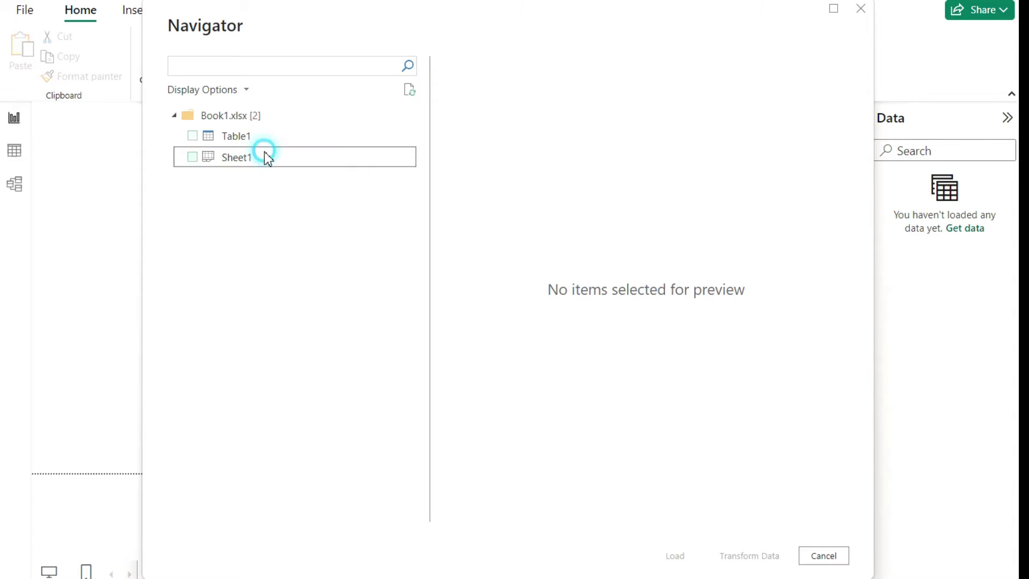
pyautogui.click(258, 140)
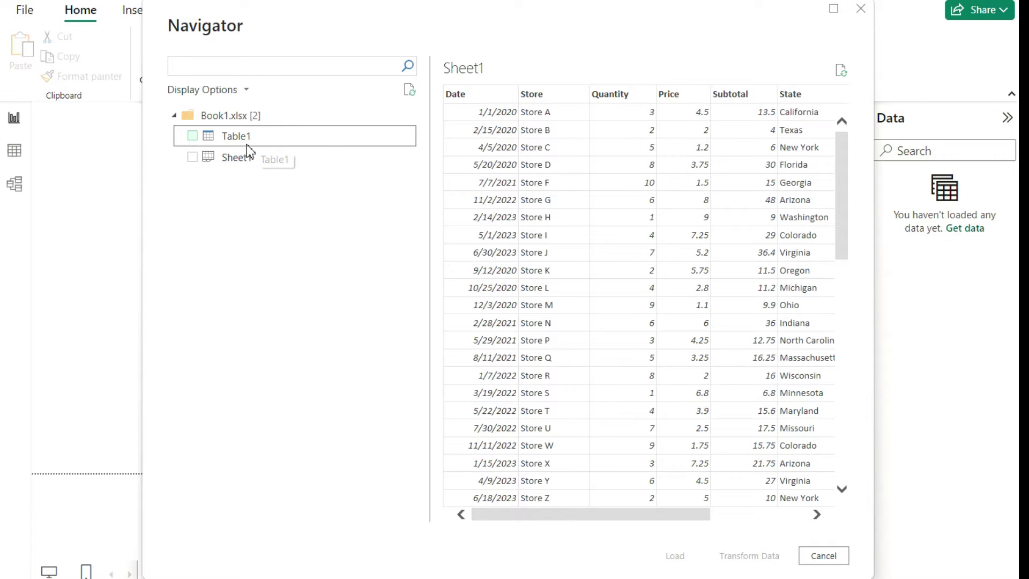
pyautogui.click(191, 137)
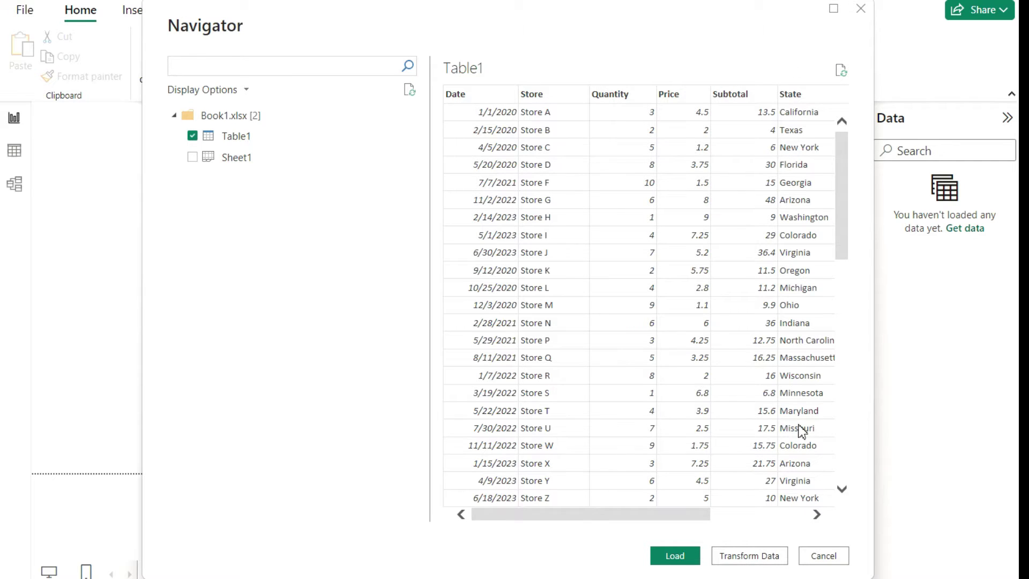
pyautogui.moveTo(701, 514); pyautogui.dragTo(572, 439)
pyautogui.click(670, 556)
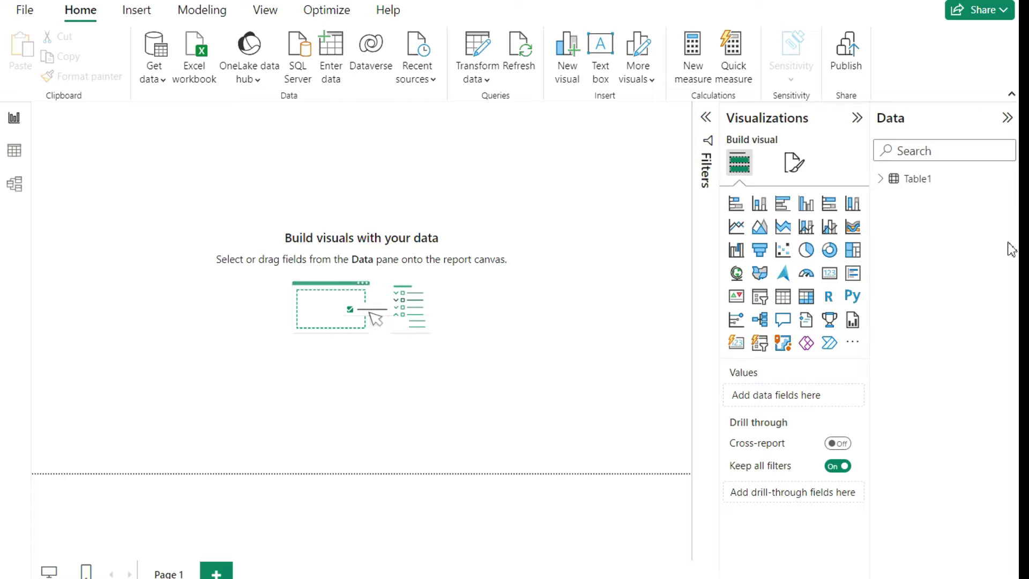
# Rename the loaded Table1 as Book1.
pyautogui.rightClick(923, 182)
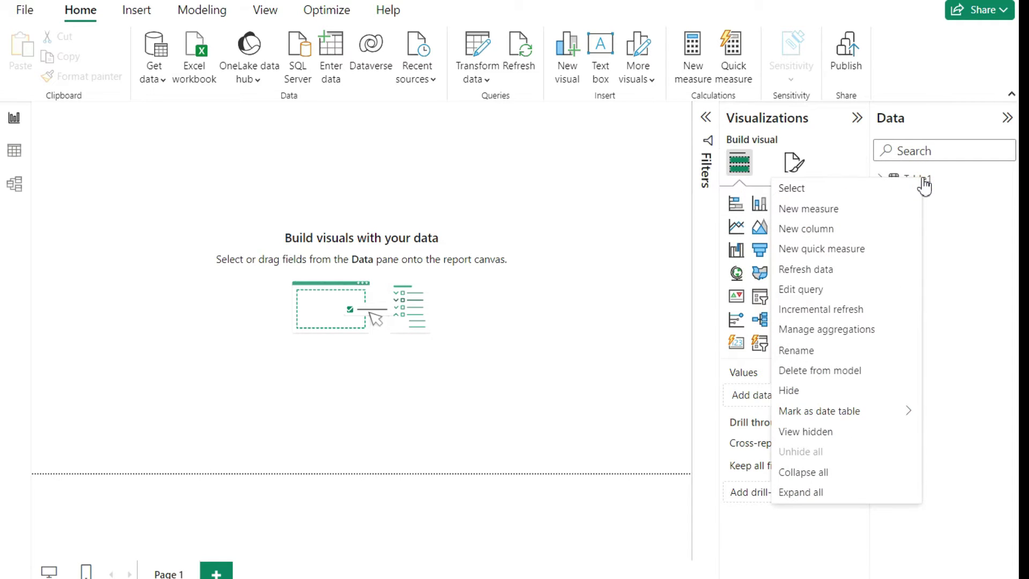
pyautogui.click(837, 355)
pyautogui.write('Book1')
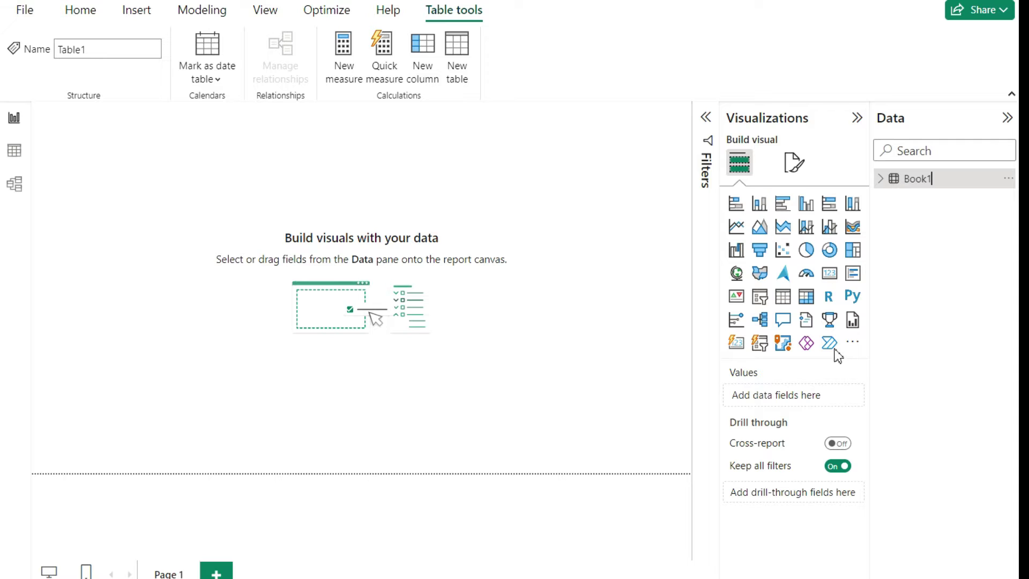
pyautogui.click(981, 317)
# Examine the fields in the Book1 table and the actions available for that table.
pyautogui.click(882, 180)
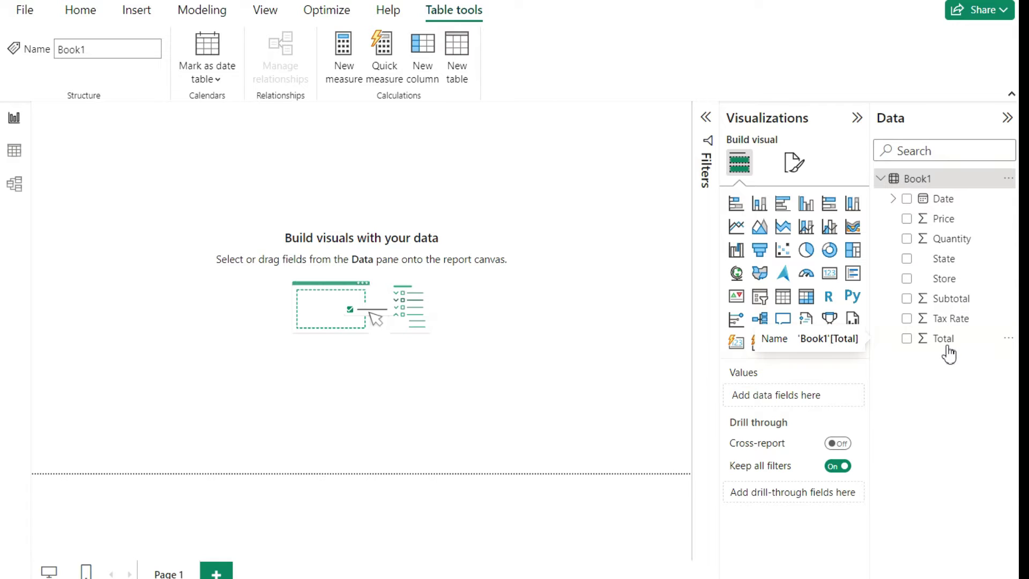
pyautogui.click(880, 180)
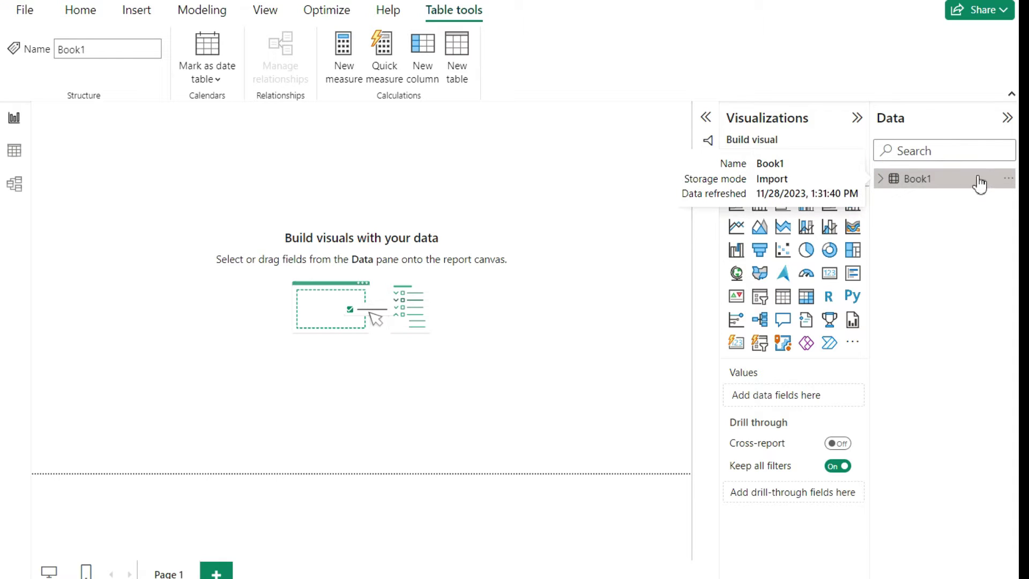
pyautogui.click(1010, 182)
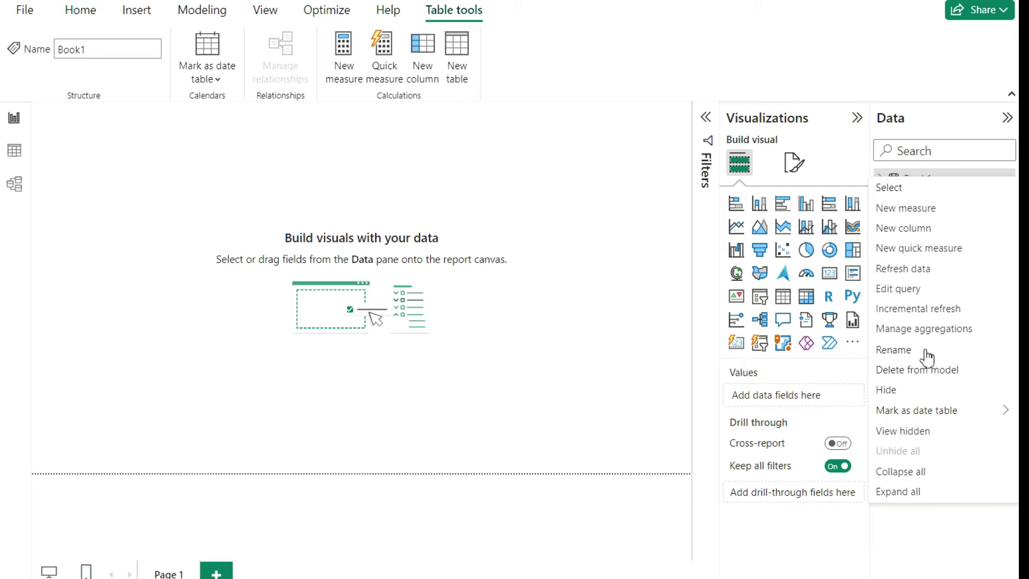
pyautogui.click(938, 515)
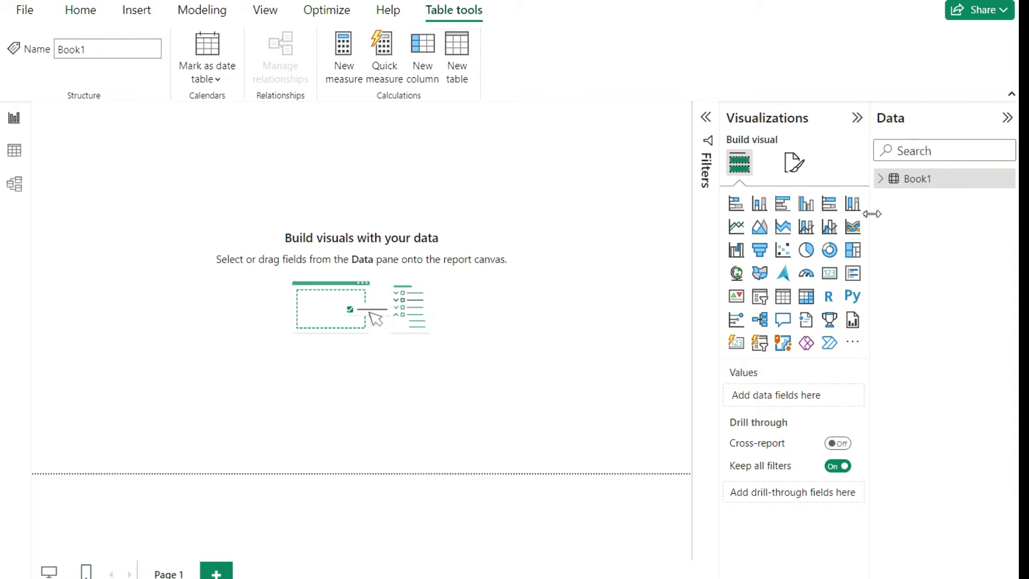
# Paste the copied store sales data into a new manually entered table, review its columns and discard the table.
pyautogui.click(81, 15)
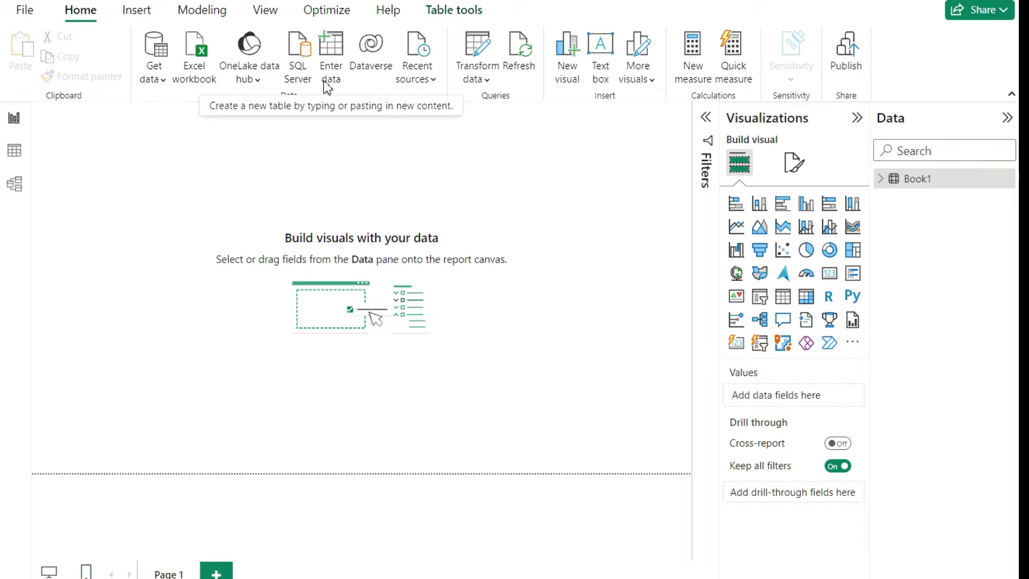
pyautogui.click(333, 69)
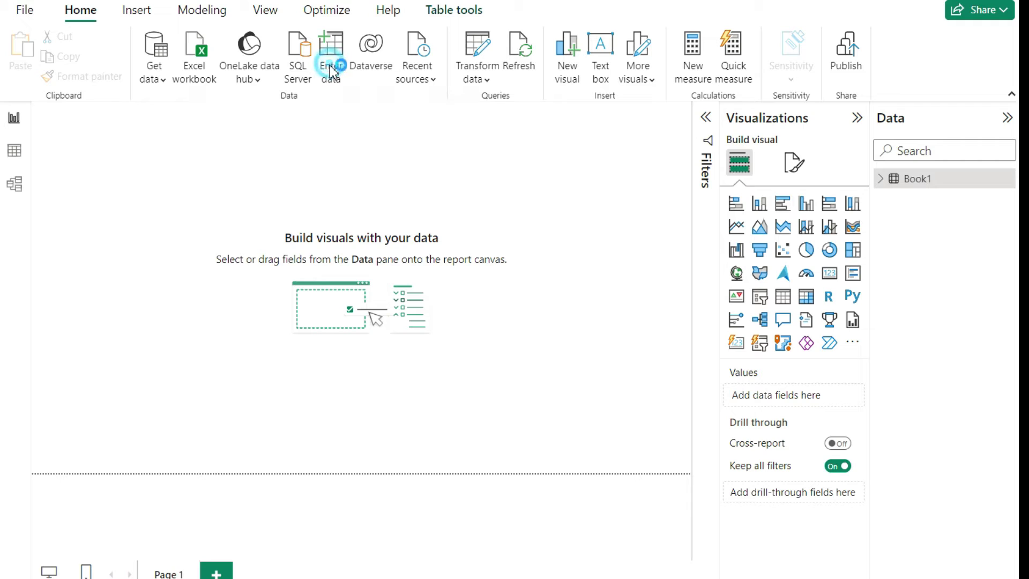
pyautogui.click(330, 67)
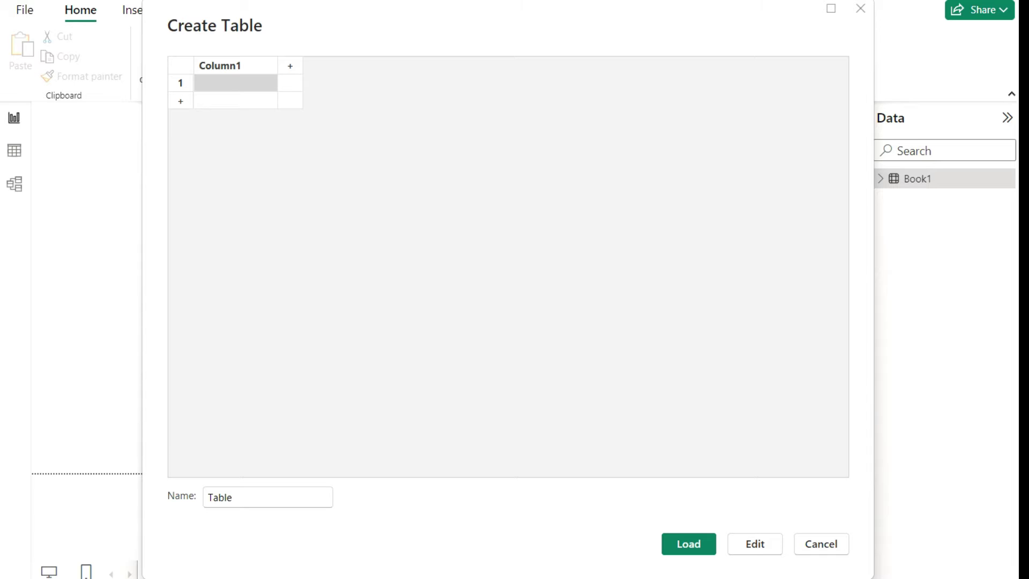
pyautogui.click(238, 92)
pyautogui.hotkey('ctrl', 'v')
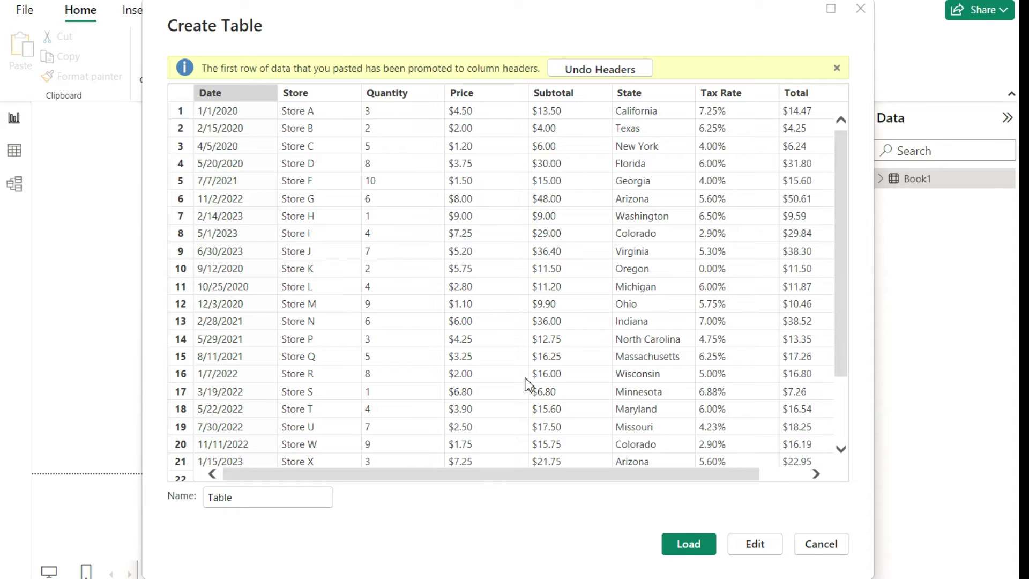
pyautogui.moveTo(537, 476); pyautogui.dragTo(622, 493)
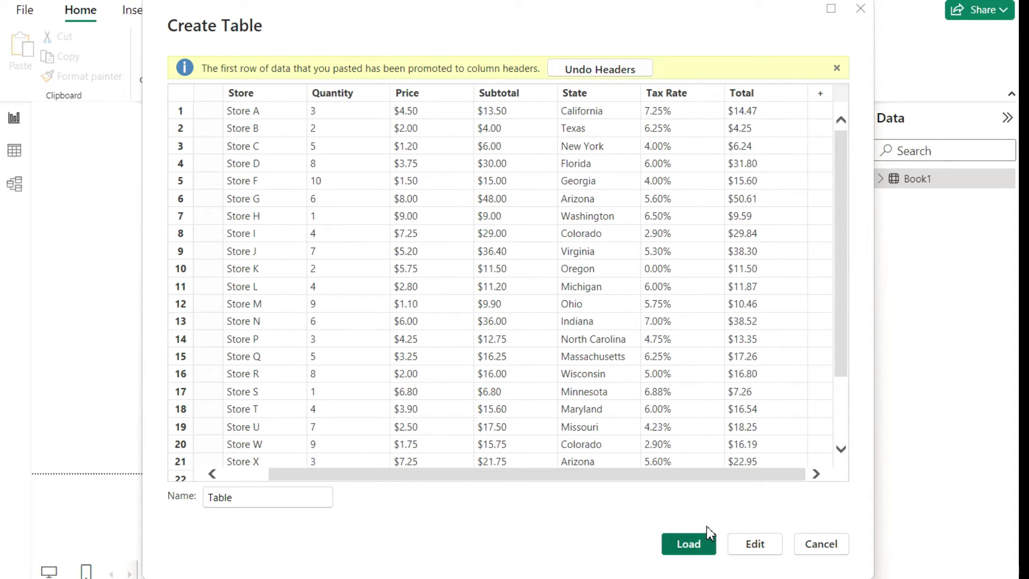
pyautogui.moveTo(692, 477); pyautogui.dragTo(601, 485)
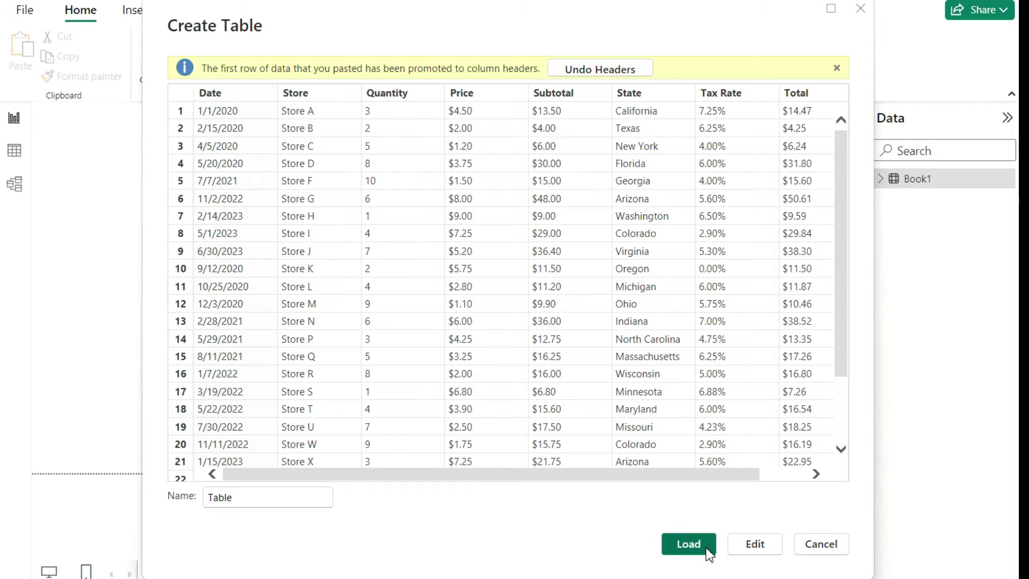
pyautogui.click(821, 553)
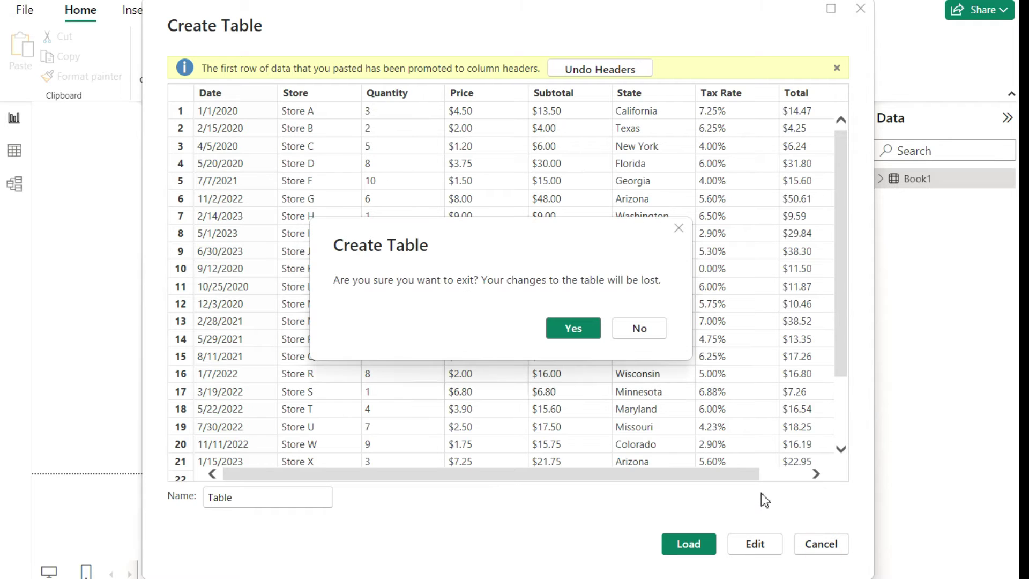
pyautogui.click(571, 326)
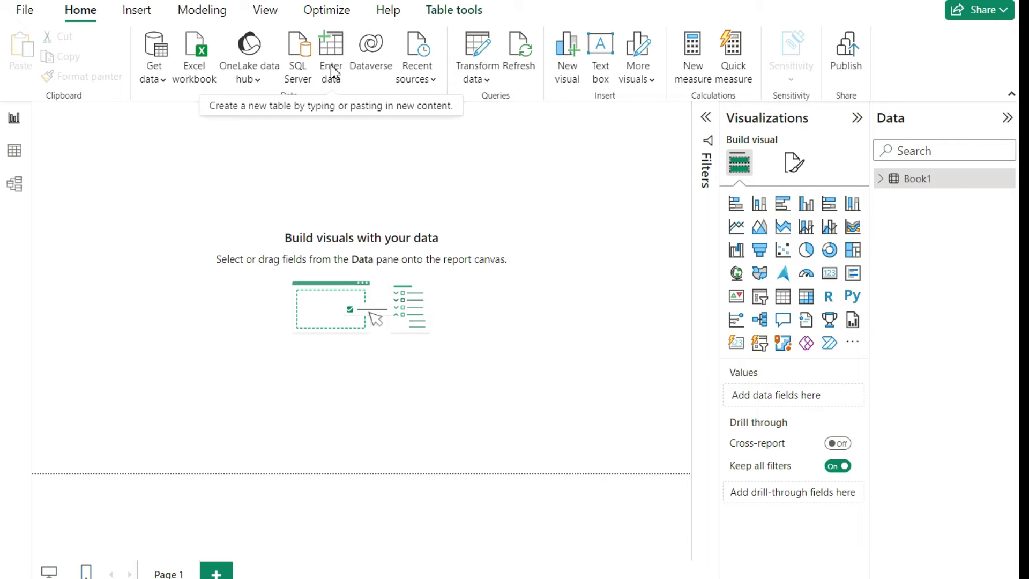
# Search the full list of data sources for "web" and connect using the Web source.
pyautogui.click(156, 74)
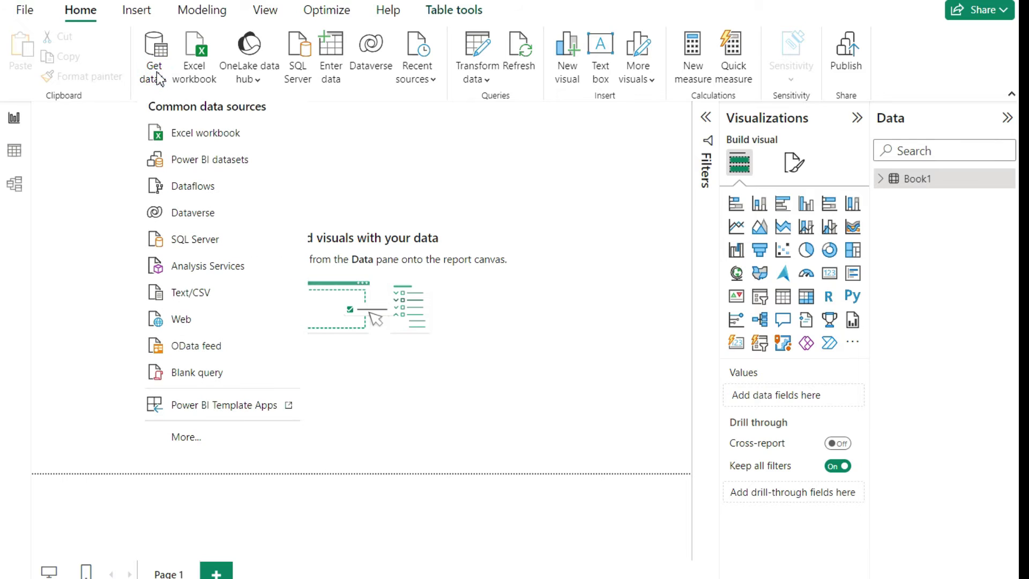
pyautogui.click(207, 435)
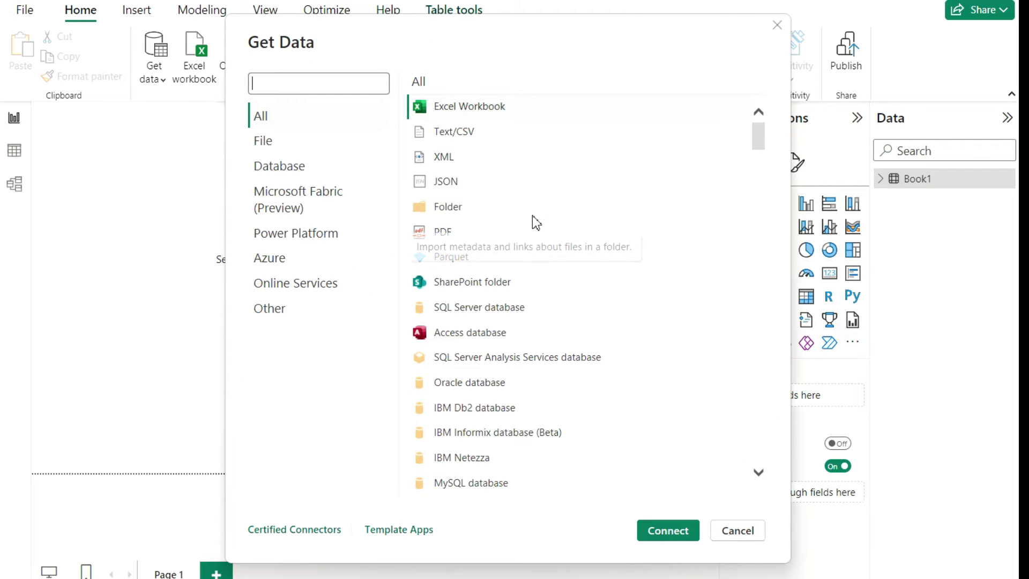
pyautogui.scroll(-15, 536, 222)
pyautogui.scroll(-18, 476, 256)
pyautogui.scroll(-20, 489, 257)
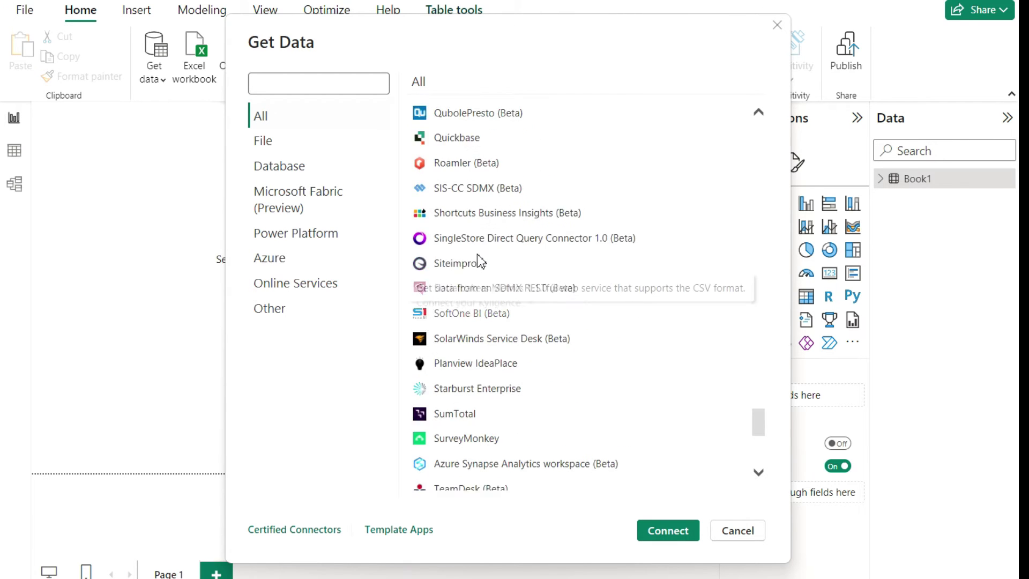
pyautogui.scroll(-5, 478, 261)
pyautogui.click(309, 85)
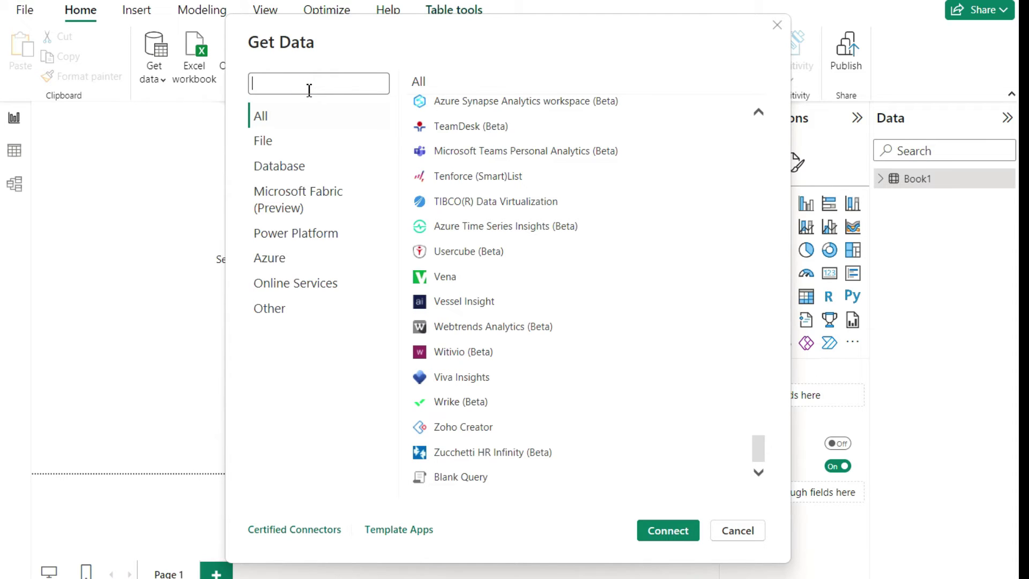
pyautogui.write('web')
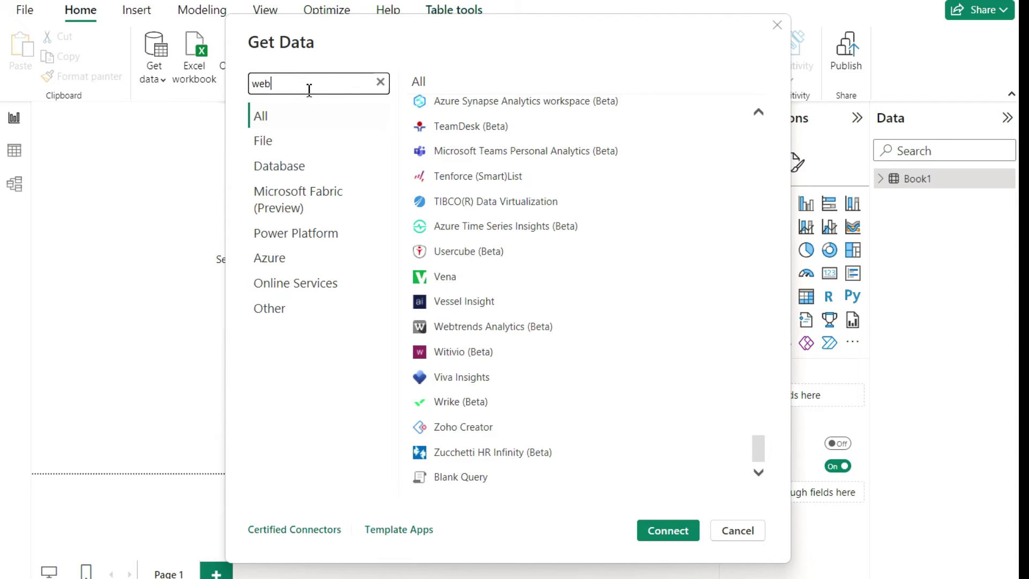
pyautogui.click(444, 107)
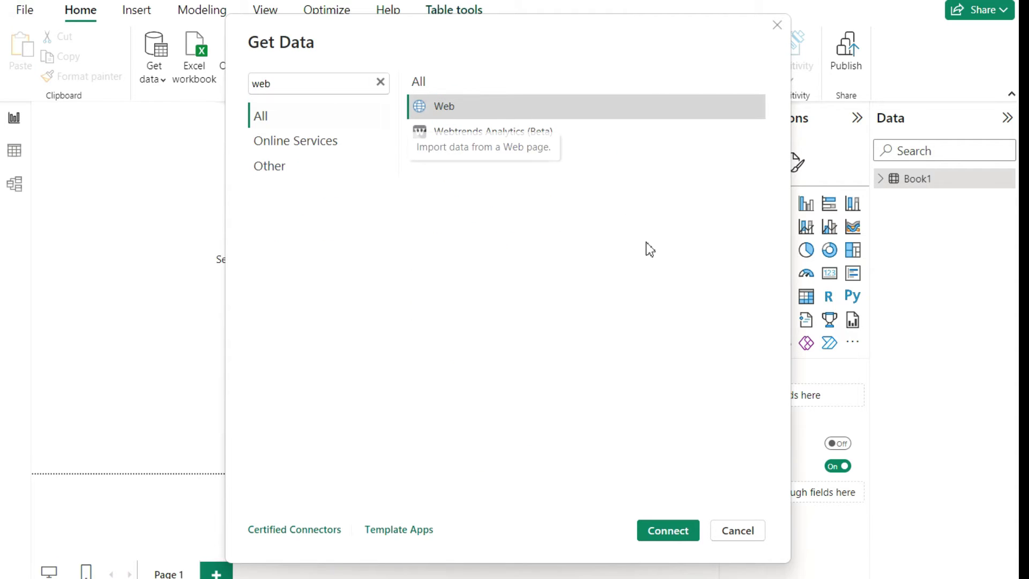
pyautogui.click(673, 530)
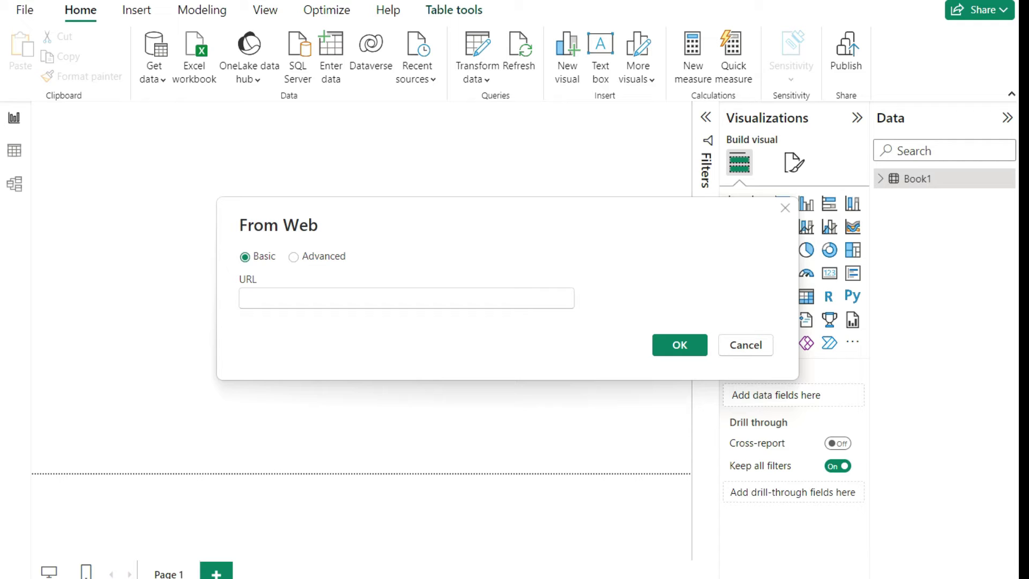
# Switch to the browser and copy the address of the TSA passenger volumes page.
pyautogui.hotkey('alt', 'Tab')
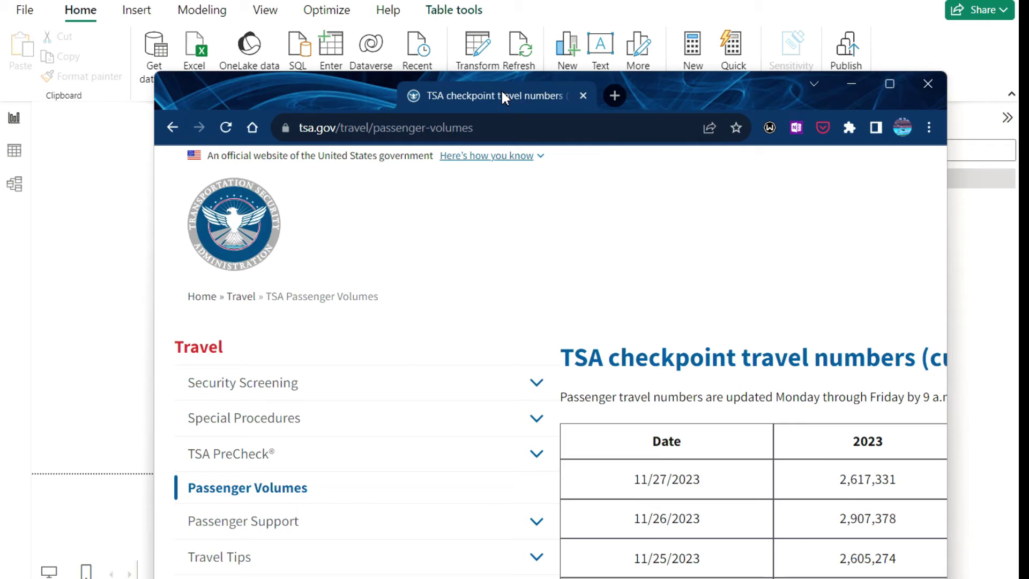
pyautogui.doubleClick(563, 85)
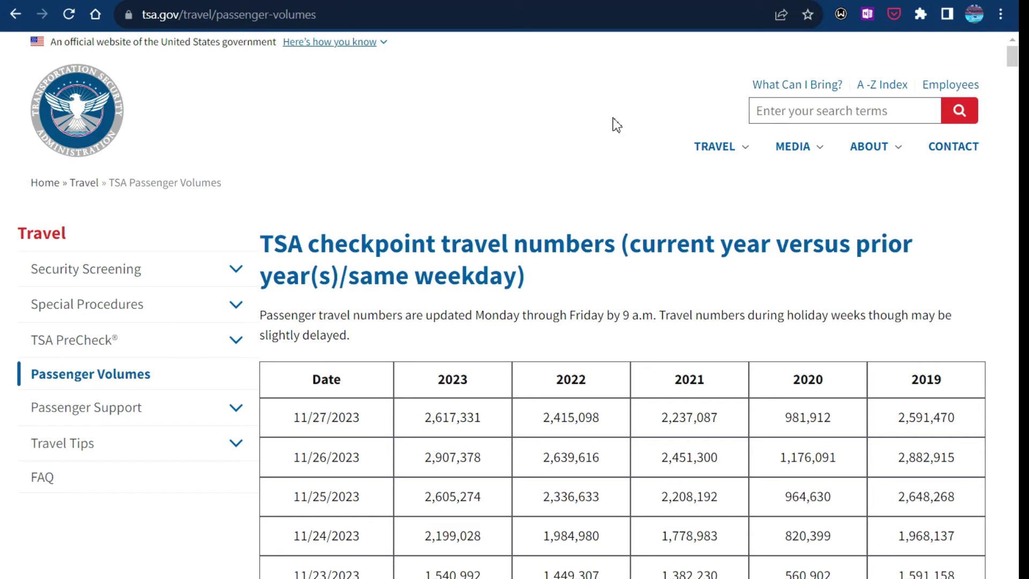
pyautogui.click(453, 7)
pyautogui.hotkey('ctrl', 'c')
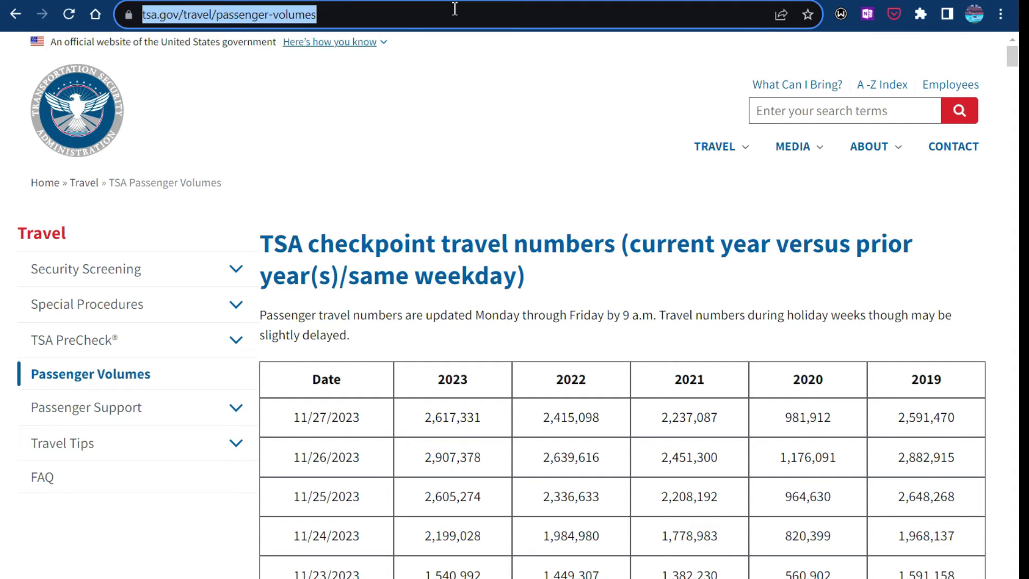
pyautogui.hotkey('alt', 'Tab')
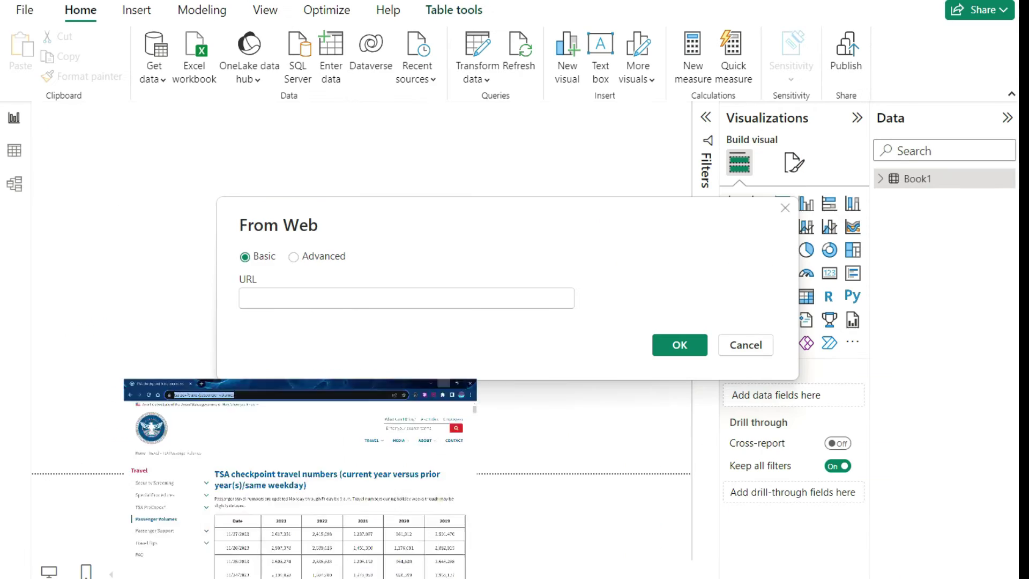
pyautogui.click(337, 298)
pyautogui.hotkey('ctrl', 'v')
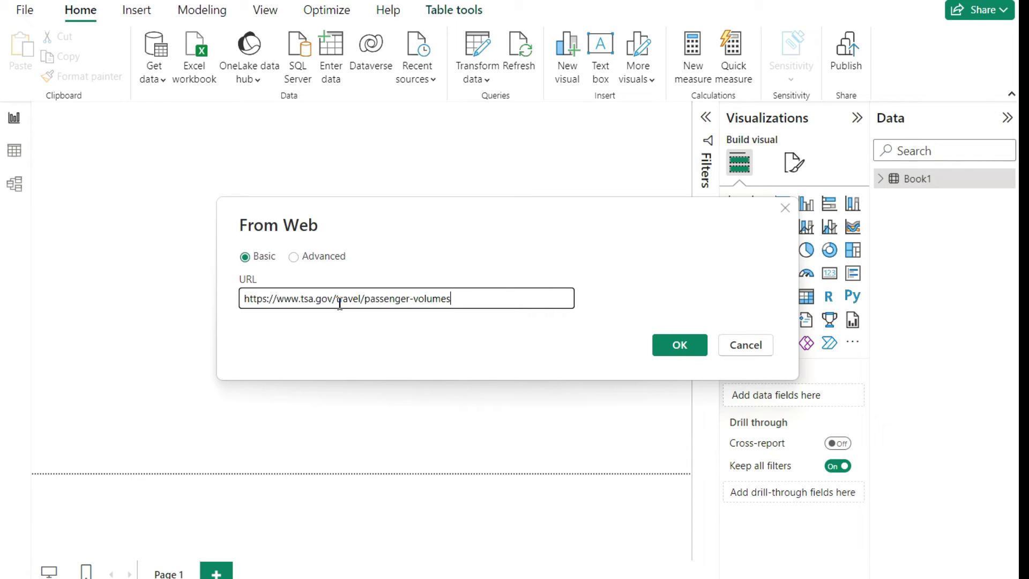
pyautogui.click(691, 351)
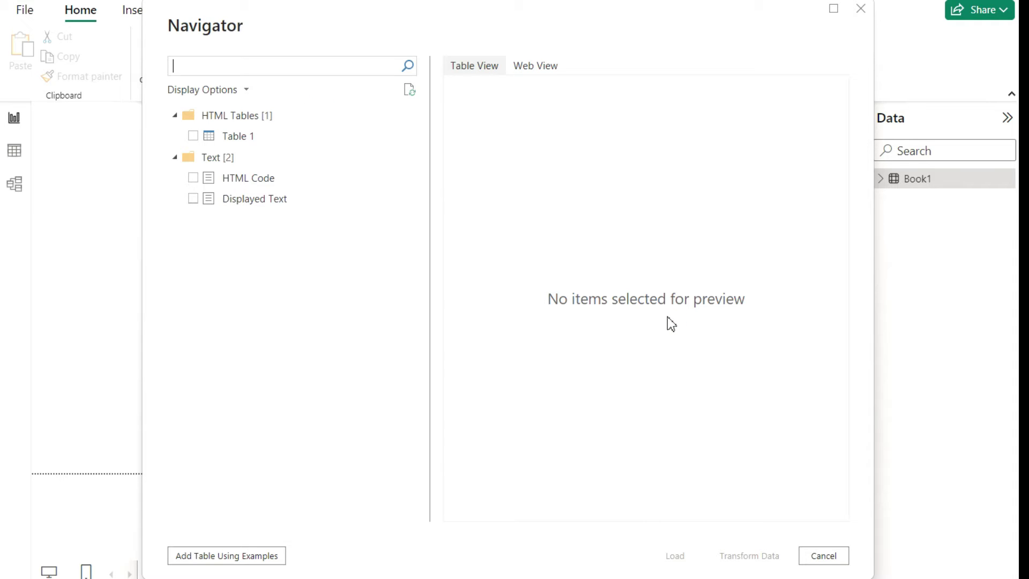
# Preview Table 1 from the web page, select it for import and open it in Power Query for transformation.
pyautogui.click(298, 142)
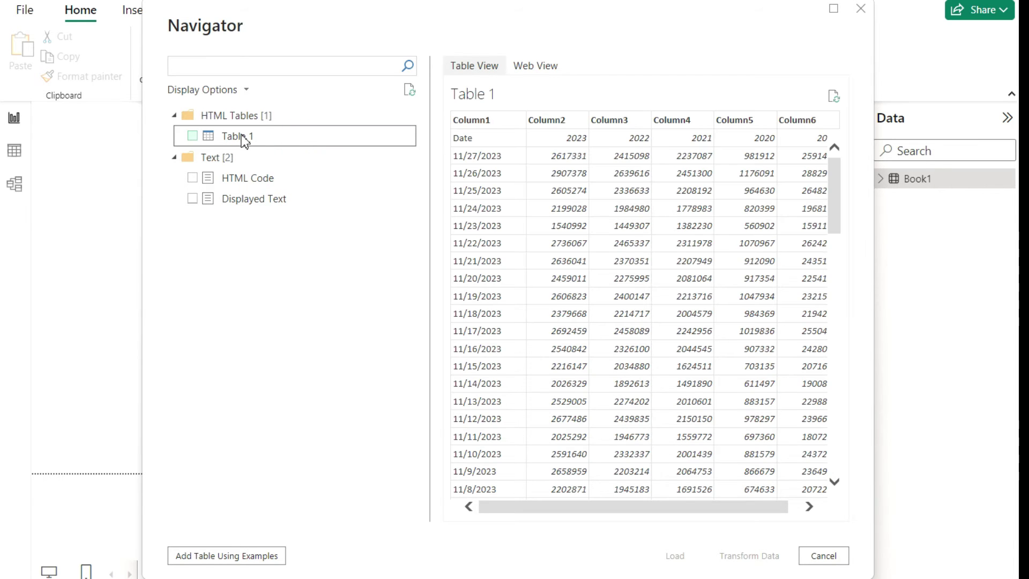
pyautogui.click(195, 136)
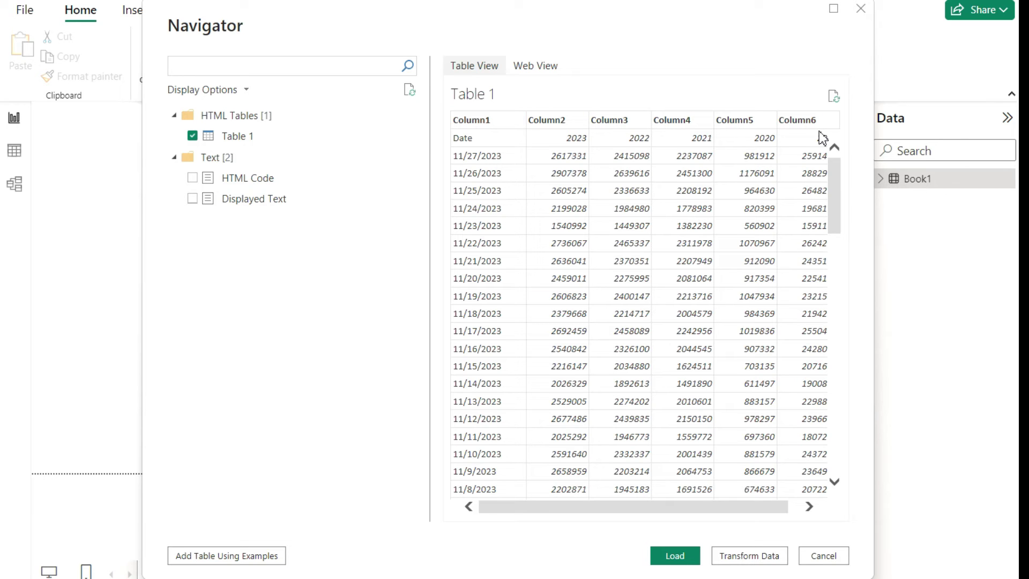
pyautogui.moveTo(744, 15); pyautogui.dragTo(648, 17)
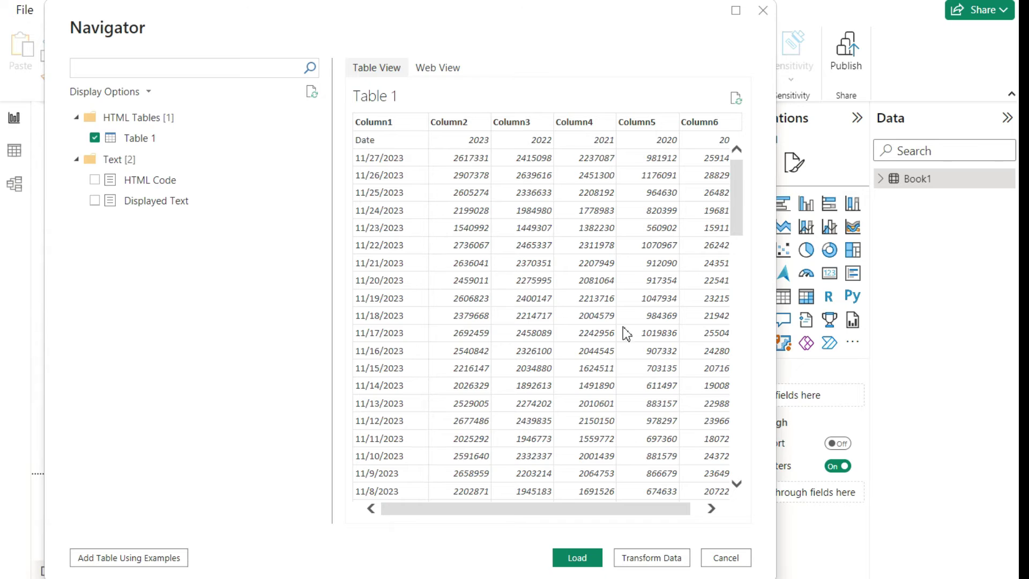
pyautogui.click(653, 561)
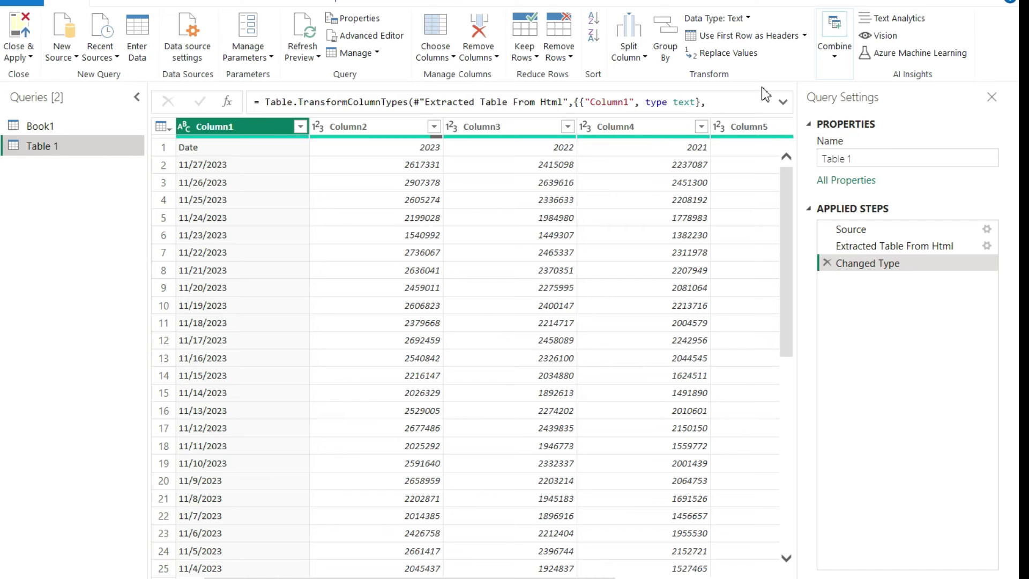
# Promote the first row of Table 1 to column headers, and apply the query changes to the report.
pyautogui.click(760, 43)
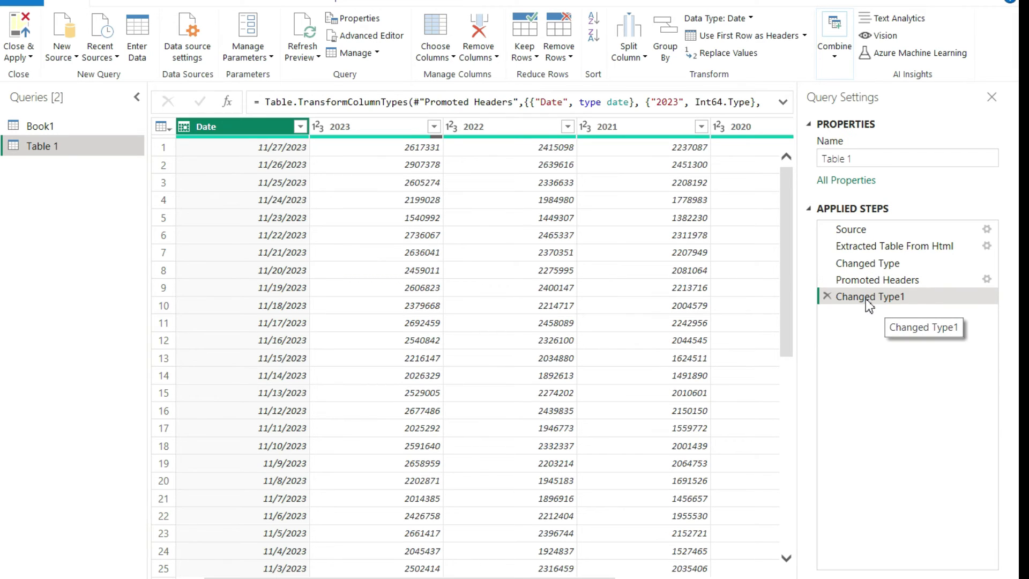
pyautogui.click(19, 29)
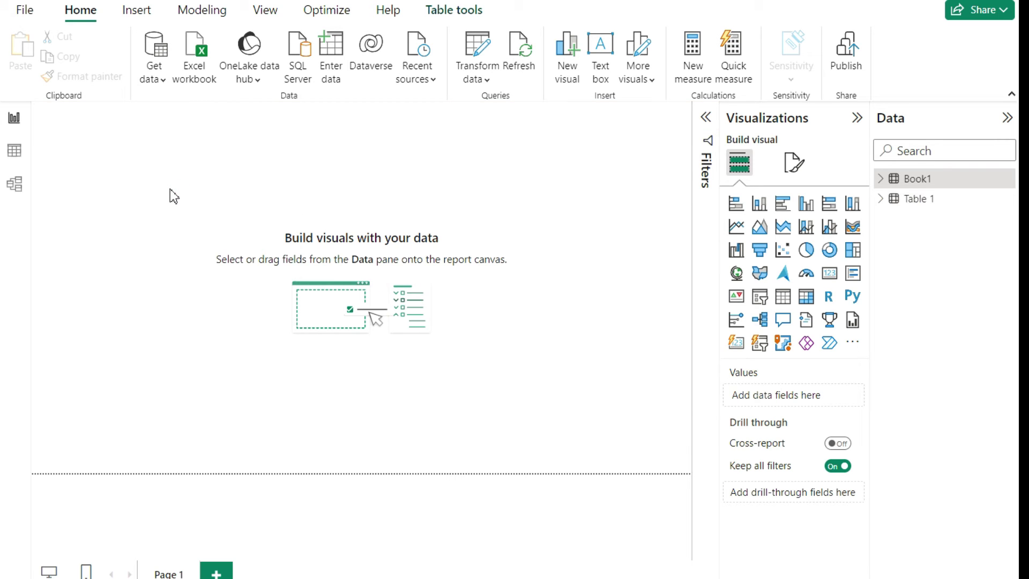
# Expand the fields of the loaded Table 1 and rename the table as TSA.
pyautogui.click(881, 199)
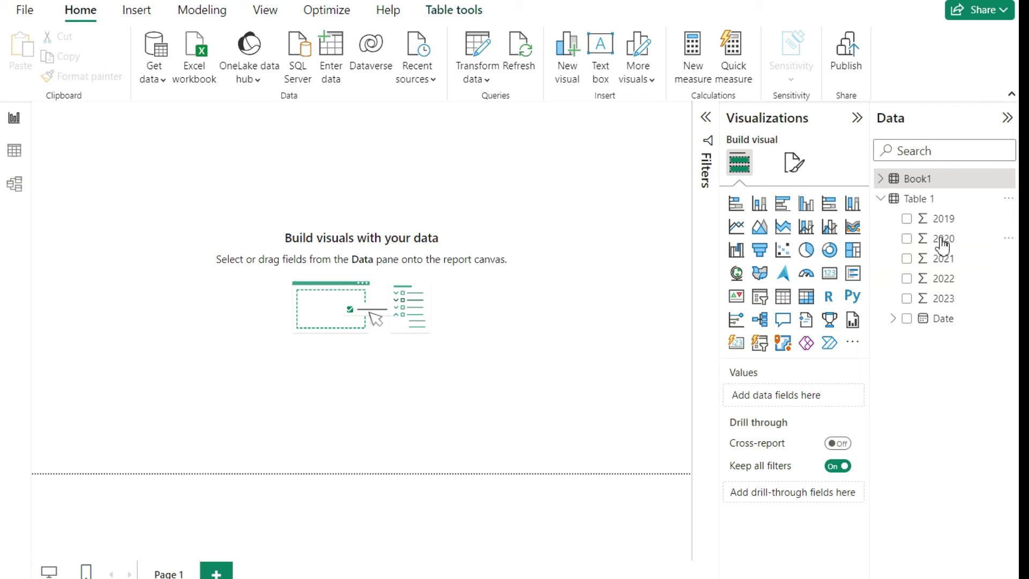
pyautogui.rightClick(921, 204)
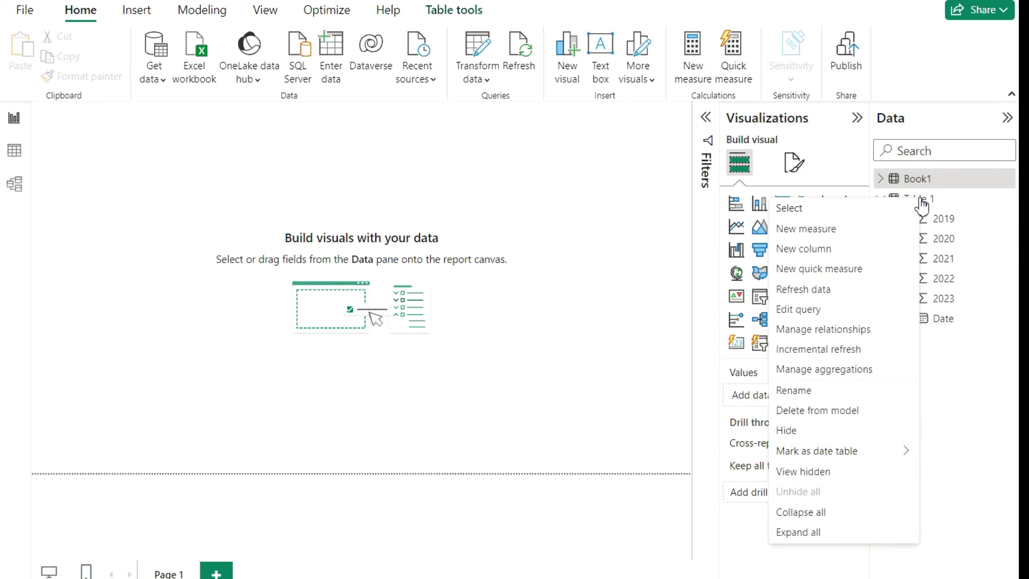
pyautogui.click(828, 390)
pyautogui.write('TSA')
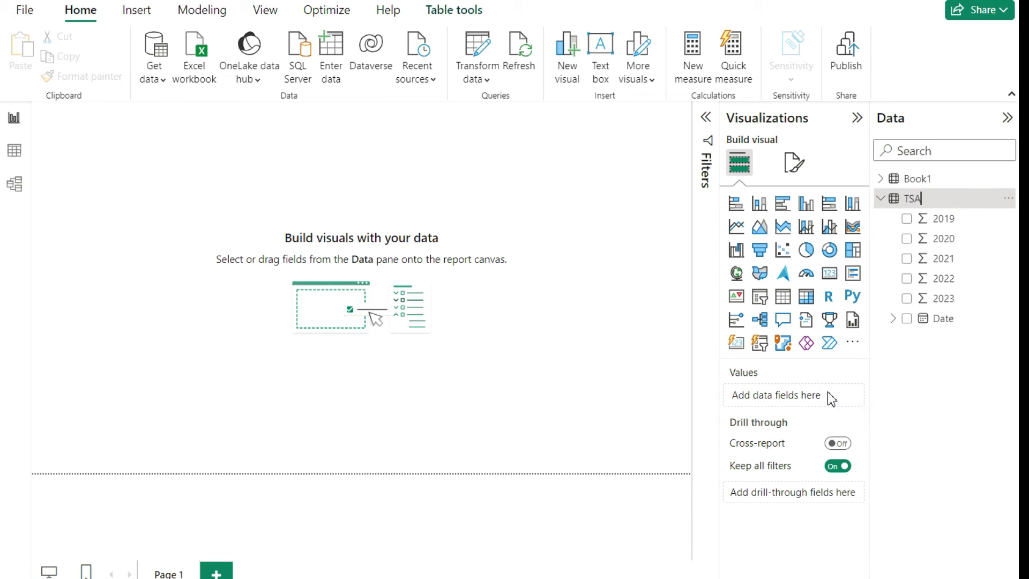
pyautogui.press('Escape')
# Review the fields of the TSA and Book1 tables, and open the TSA query for editing.
pyautogui.click(883, 199)
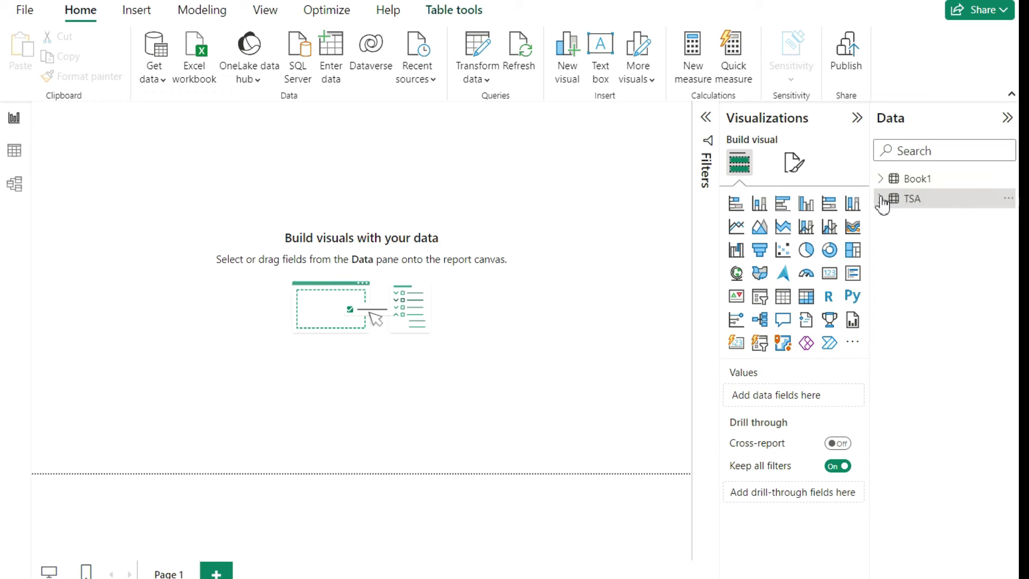
pyautogui.click(883, 199)
pyautogui.click(881, 178)
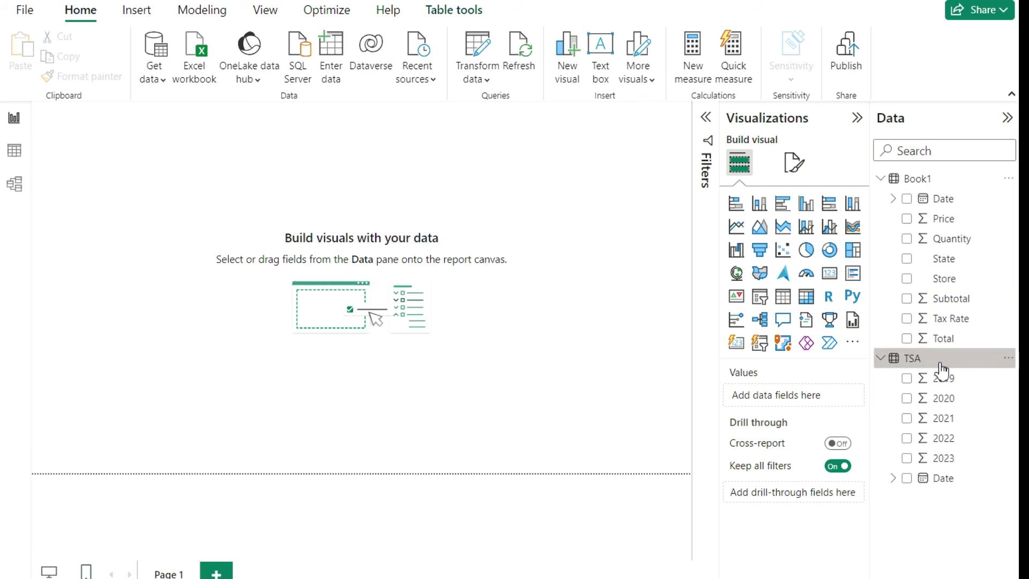
pyautogui.moveTo(942, 370)
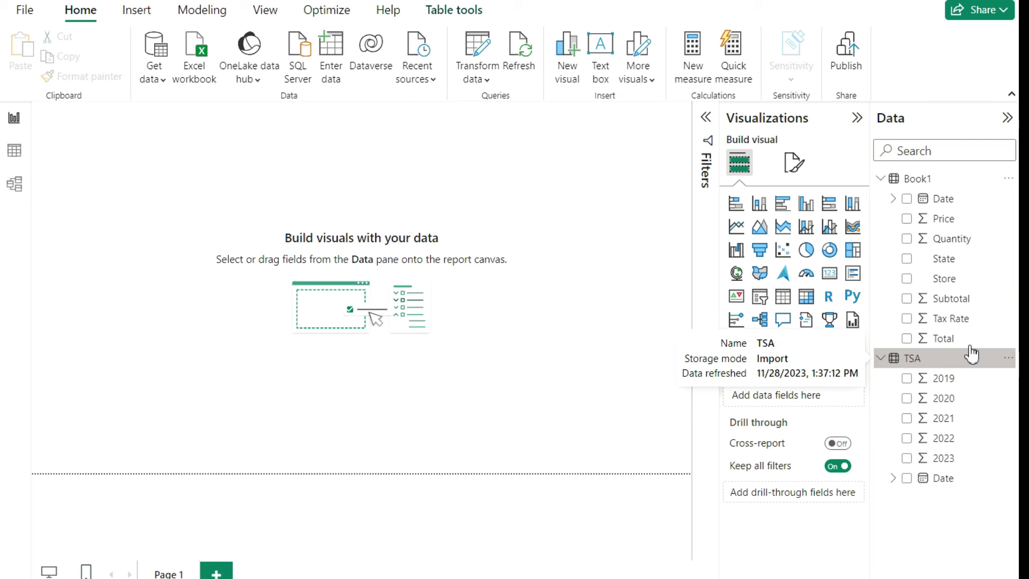
pyautogui.click(1008, 358)
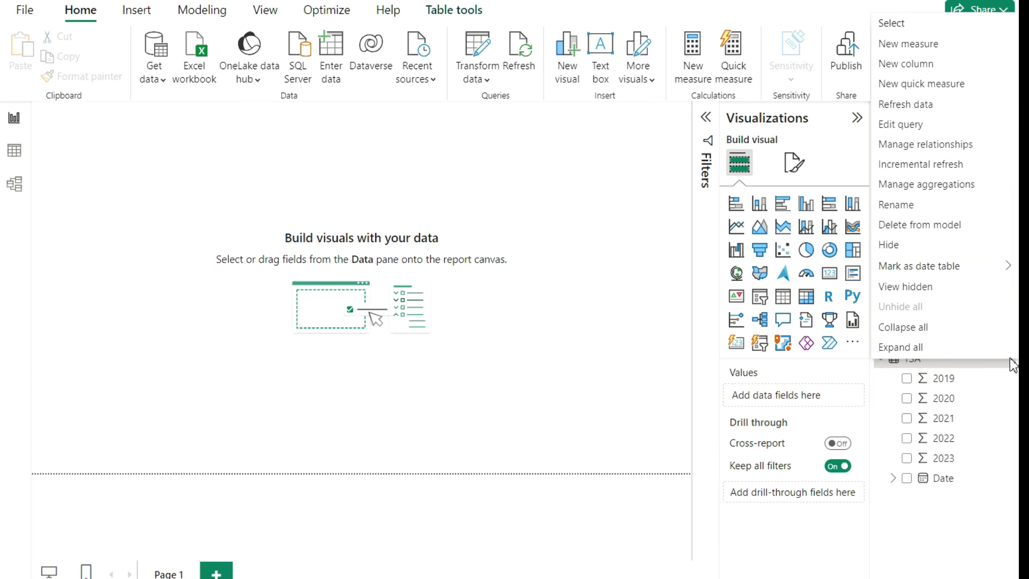
pyautogui.click(916, 124)
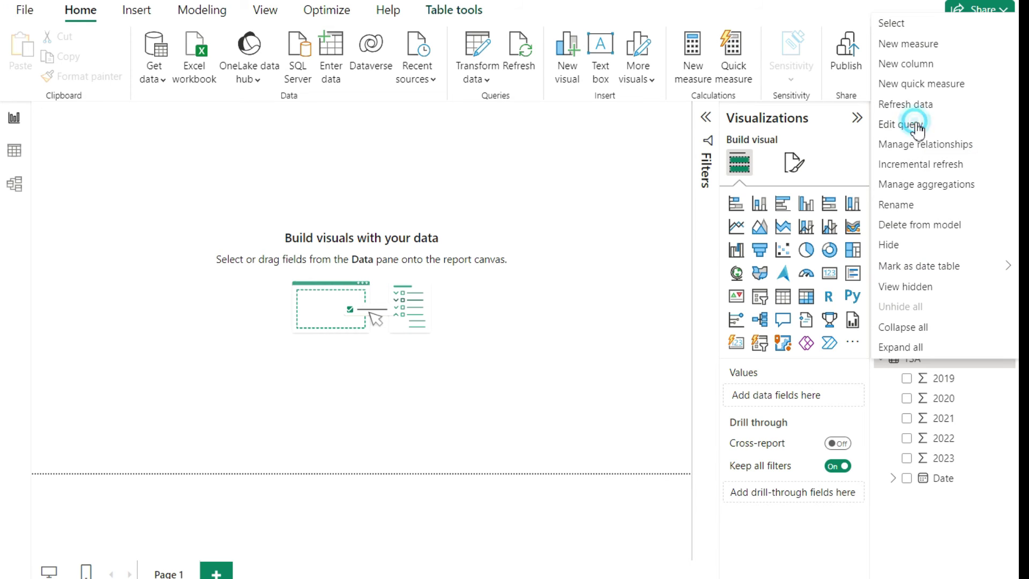
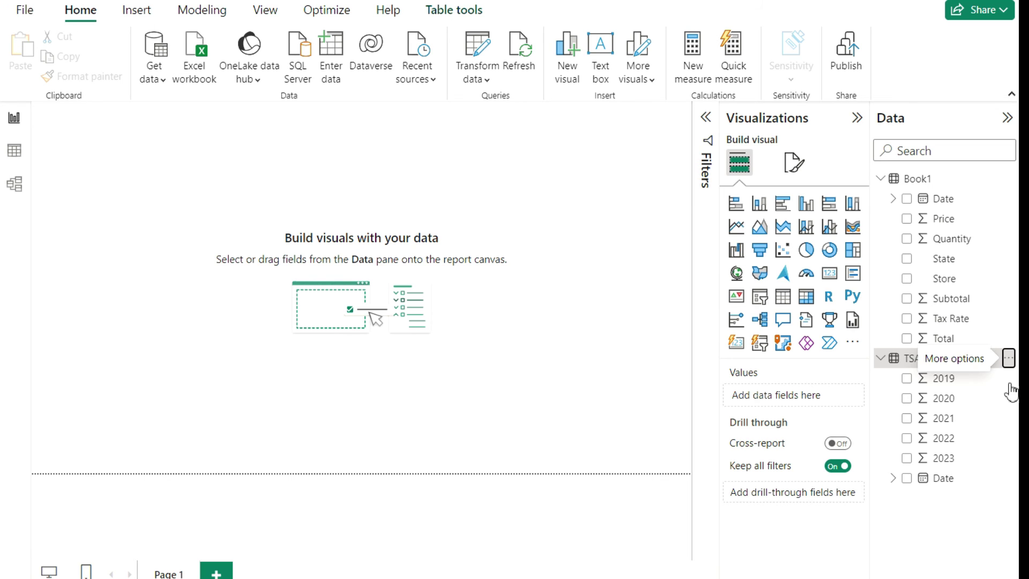
# Check the actions available for the TSA table, and collapse the TSA and Book1 field lists.
pyautogui.click(1008, 359)
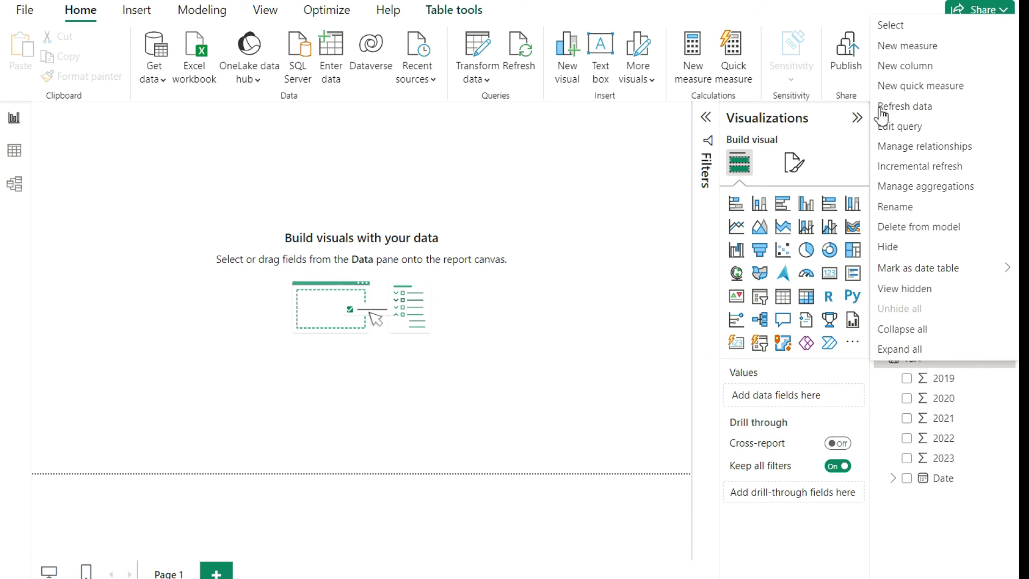
pyautogui.click(906, 509)
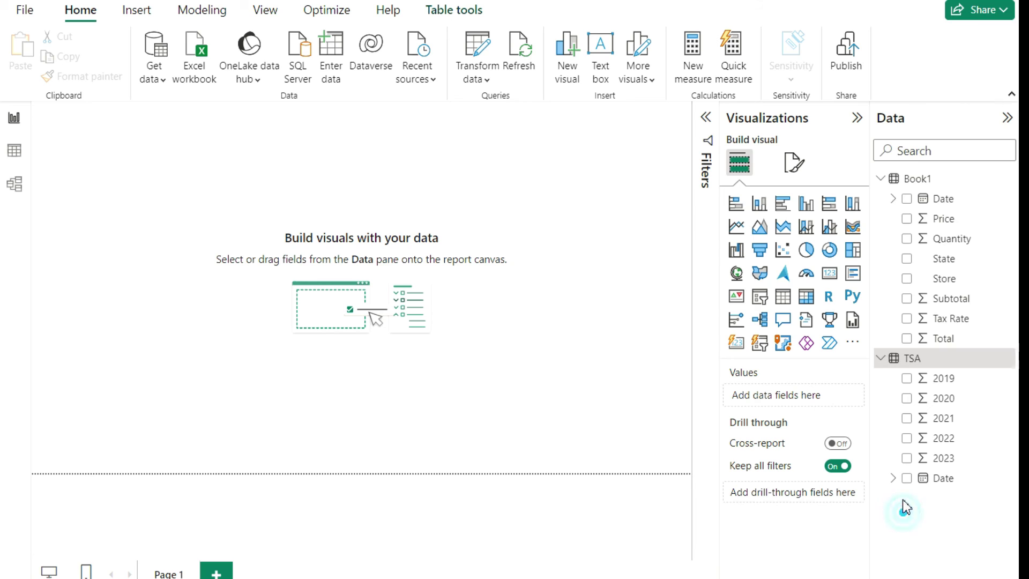
pyautogui.click(882, 359)
pyautogui.click(880, 179)
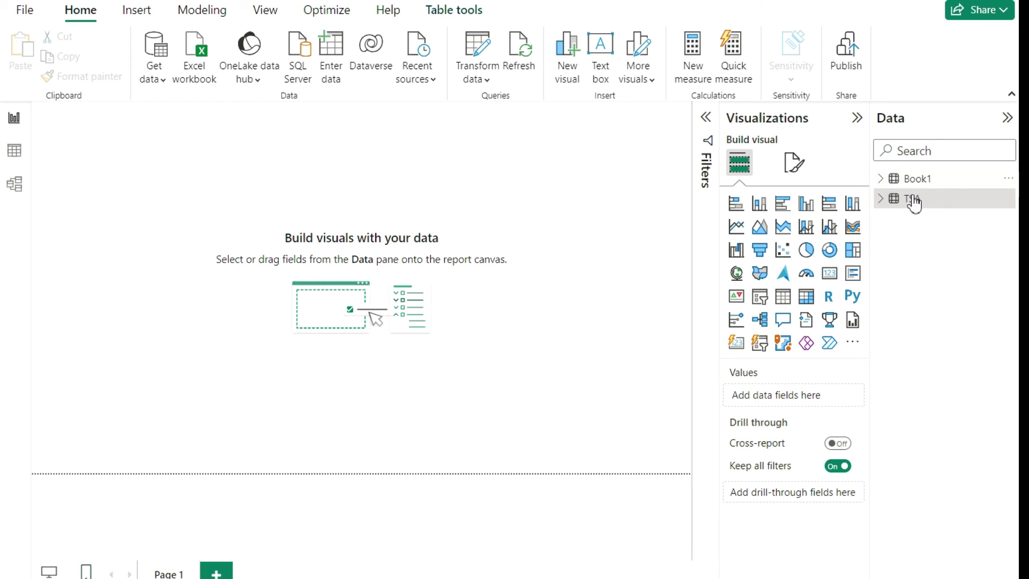